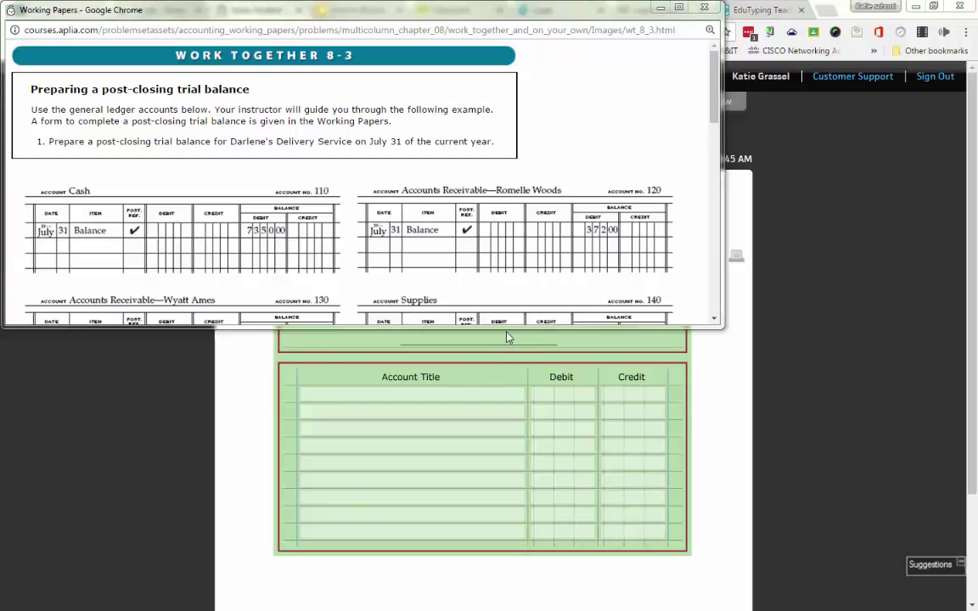
# Review the general ledger accounts in the enlarged Work Together 8-3 instructions window and move it aside to uncover the form.
pyautogui.moveTo(505, 330); pyautogui.dragTo(520, 571)
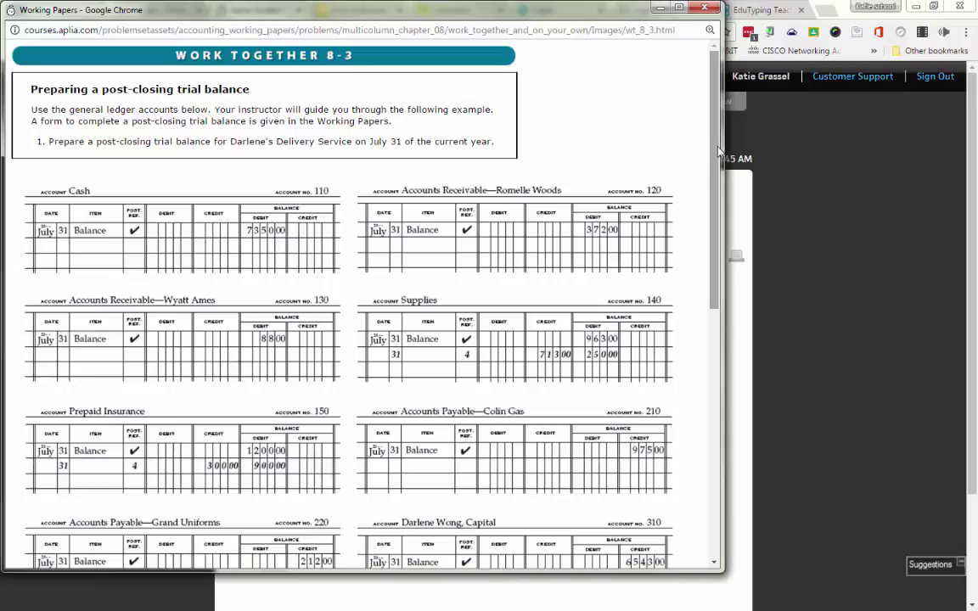
pyautogui.moveTo(715, 204); pyautogui.dragTo(703, 512)
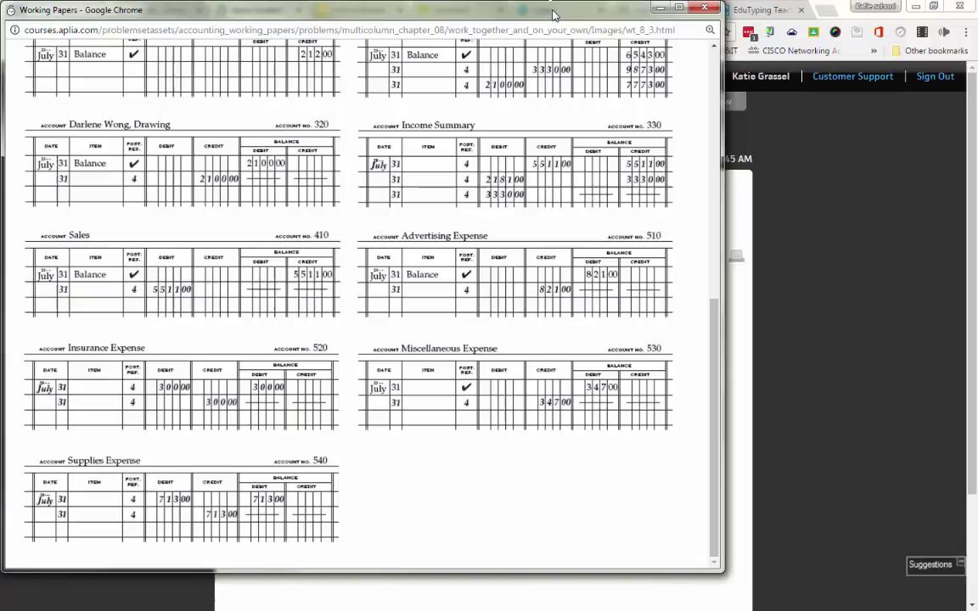
pyautogui.scroll(6, 699, 233)
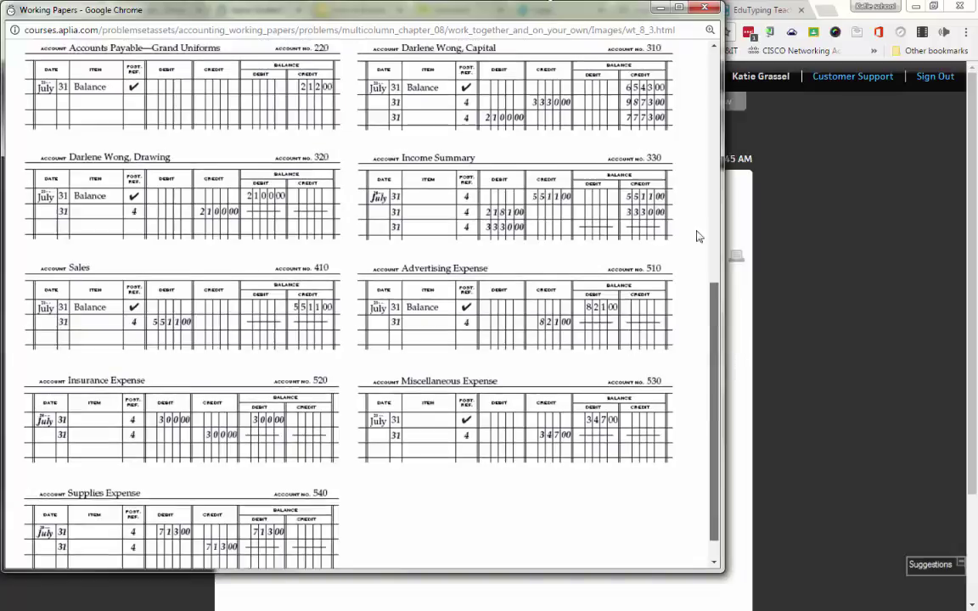
pyautogui.moveTo(534, 10); pyautogui.dragTo(2, 106)
pyautogui.moveTo(153, 103); pyautogui.dragTo(4, 99)
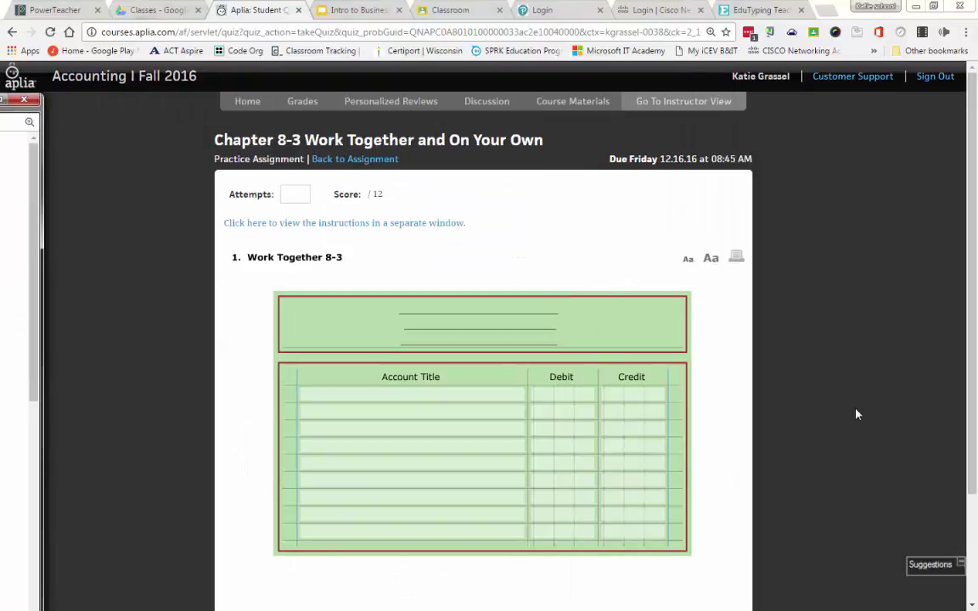
# Fill in the form heading with Darlene's Delivery Service, Post-Closing Trial Balance and July 31, 20--.
pyautogui.scroll(-1, 799, 416)
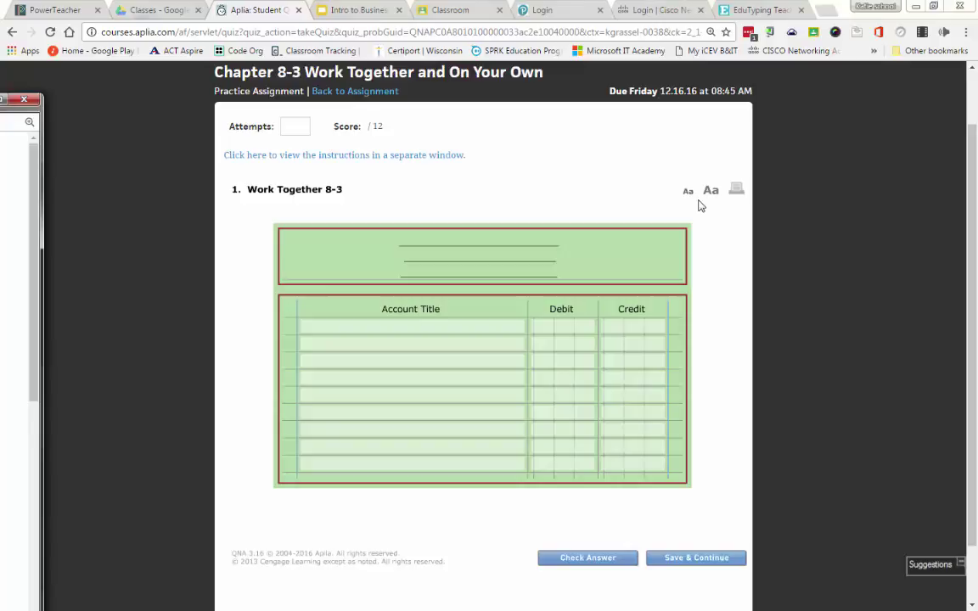
pyautogui.click(487, 248)
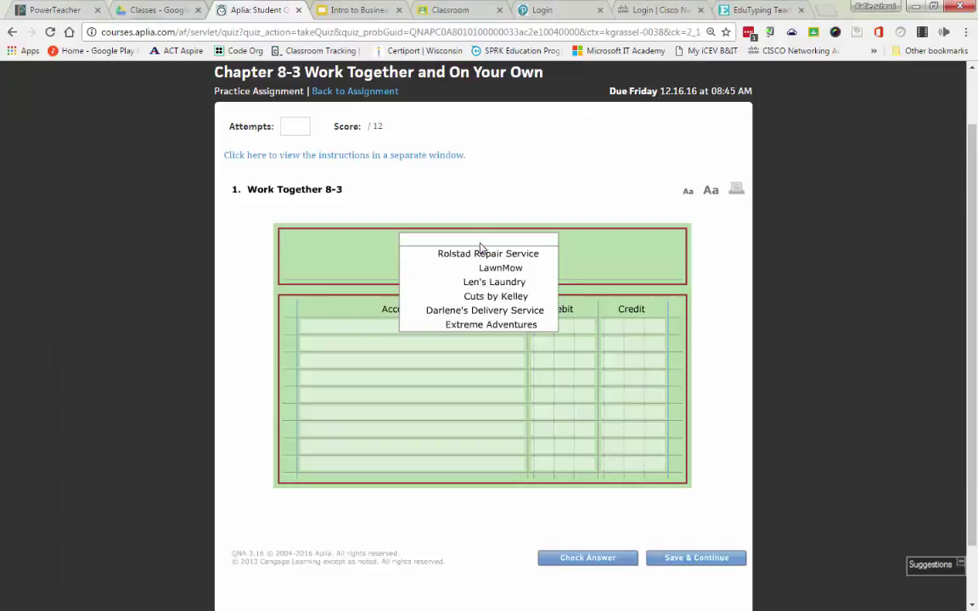
pyautogui.click(491, 311)
pyautogui.click(474, 263)
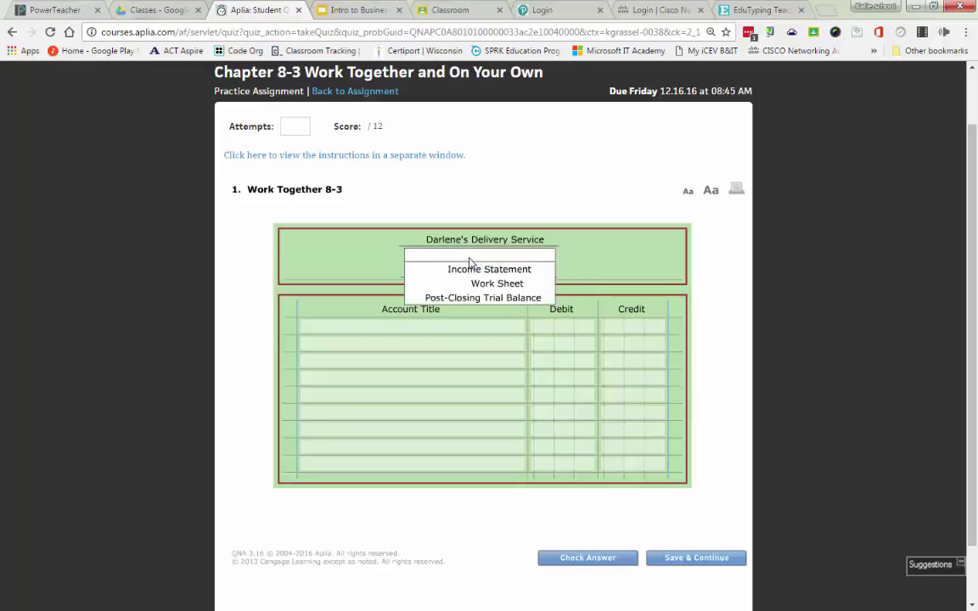
pyautogui.click(470, 298)
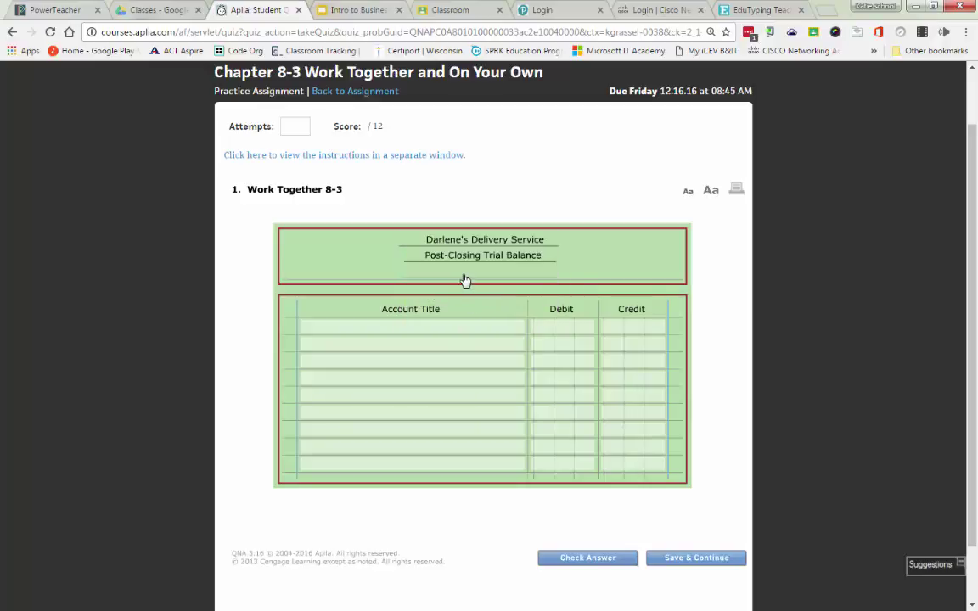
pyautogui.click(466, 279)
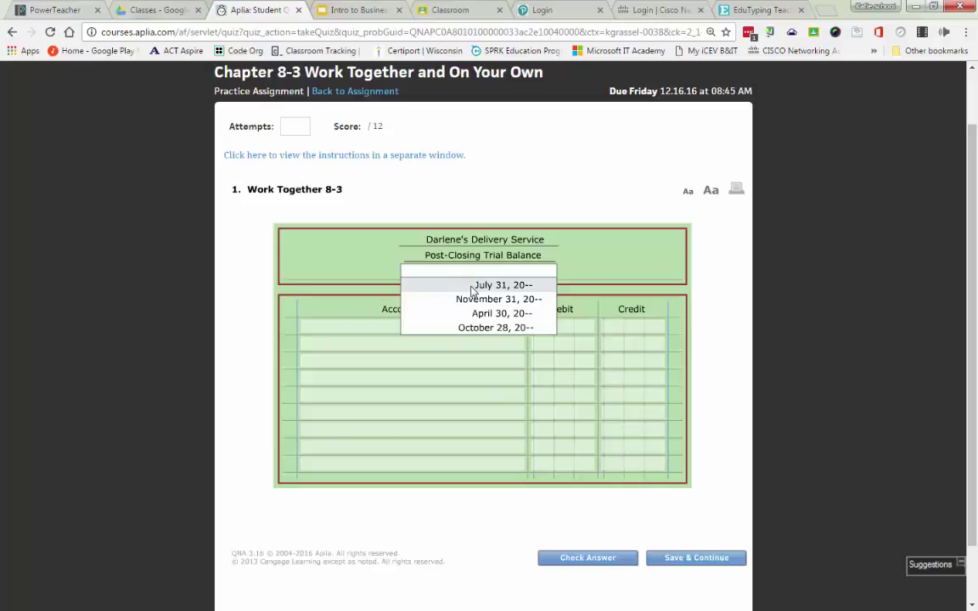
pyautogui.click(473, 287)
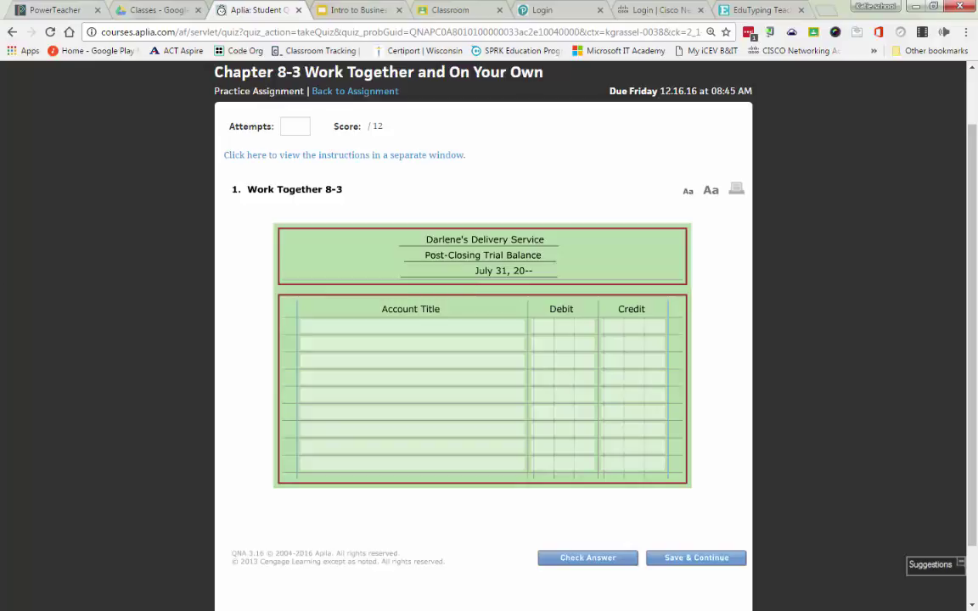
# Enter Cash as the first account title with a debit balance of 7350.
pyautogui.click(380, 331)
pyautogui.write('cash')
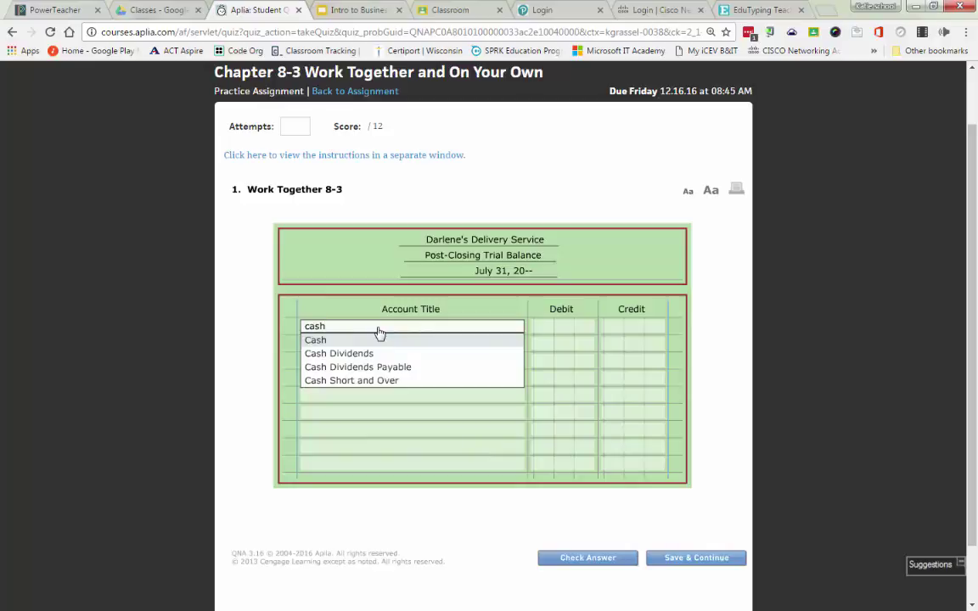
pyautogui.press('Tab')
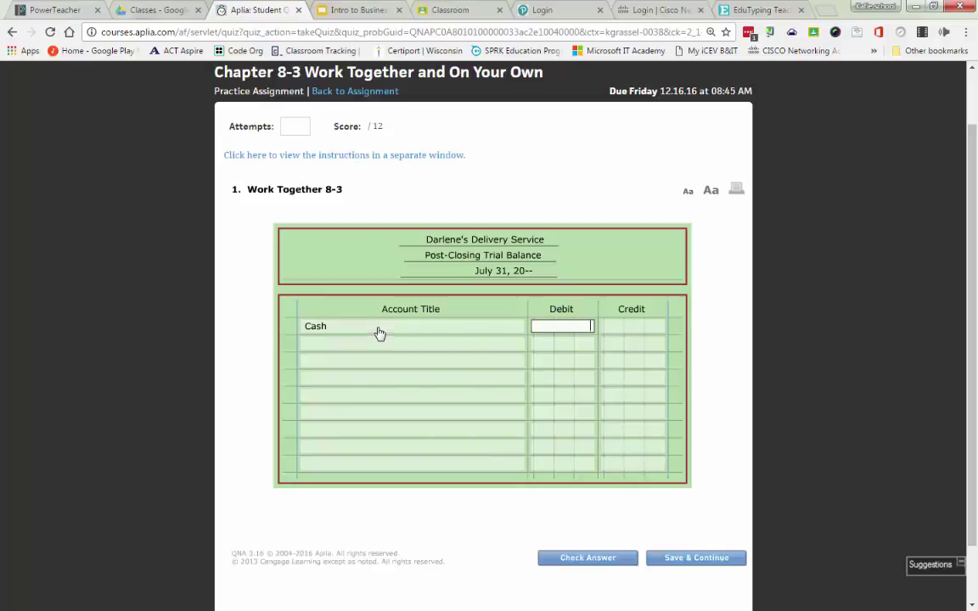
pyautogui.write('7350')
pyautogui.press('Tab')
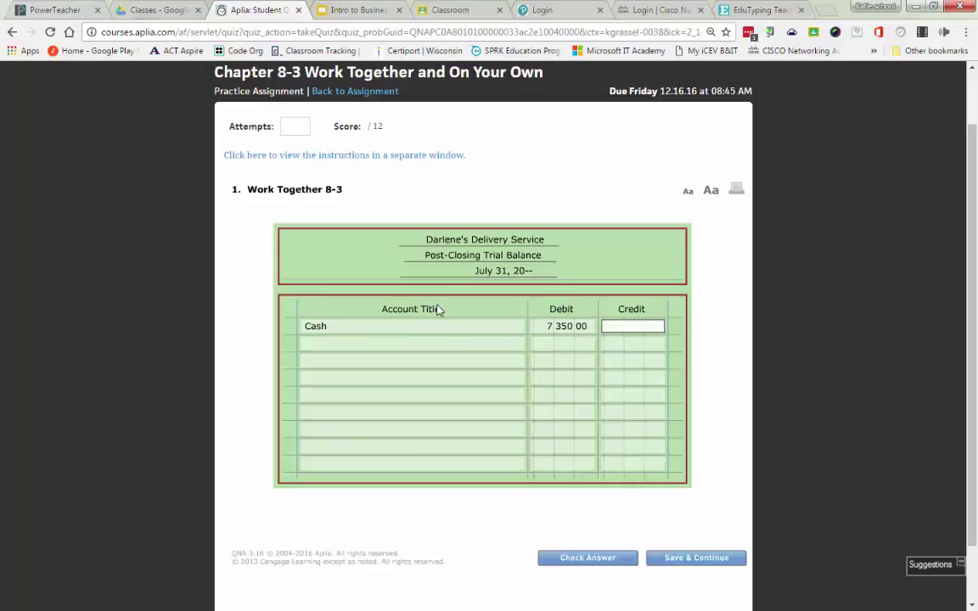
pyautogui.press('Tab')
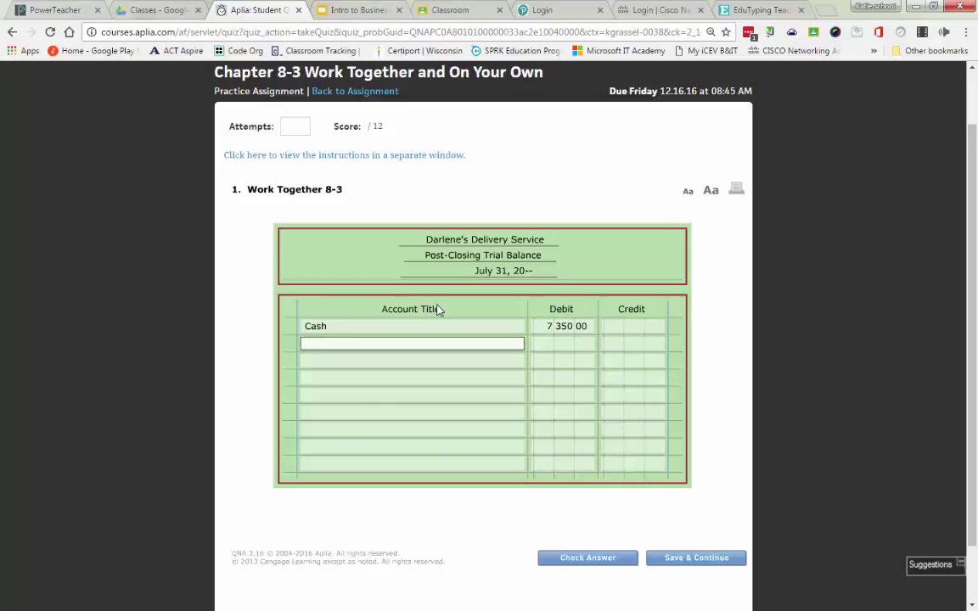
# Enter the first customer's Accounts Receivable account from the ledger in the second row with a debit balance of 372.
pyautogui.write('Ac')
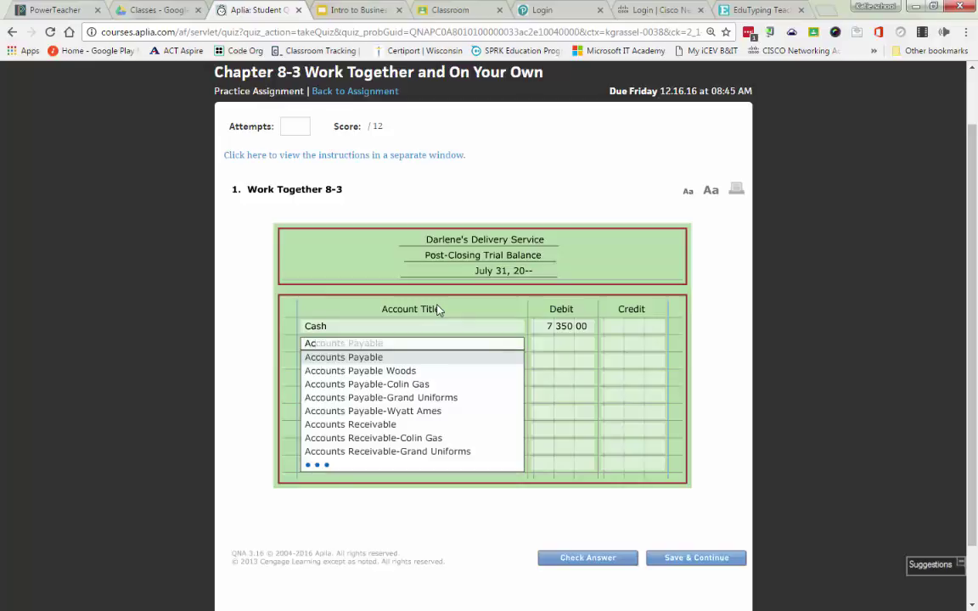
pyautogui.write('t')
pyautogui.press('BackSpace')
pyautogui.write('t')
pyautogui.press('BackSpace')
pyautogui.write('ct')
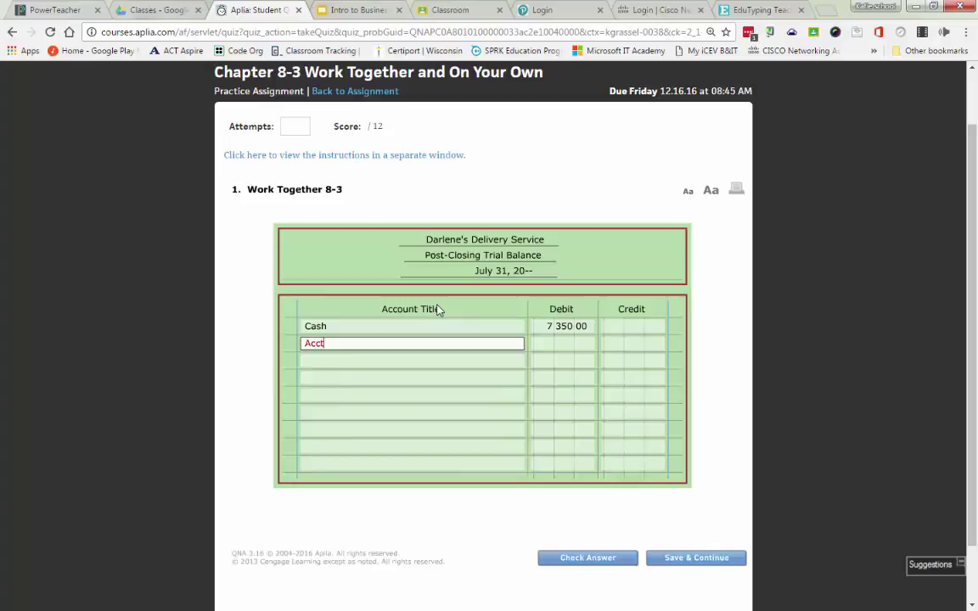
pyautogui.press('BackSpace')
pyautogui.write('ounts re')
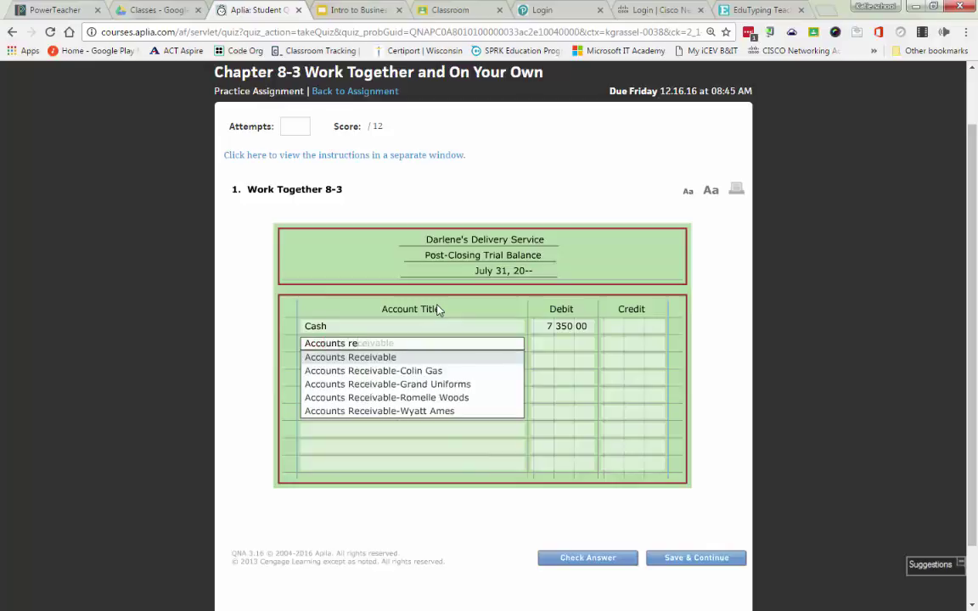
pyautogui.press('Down')
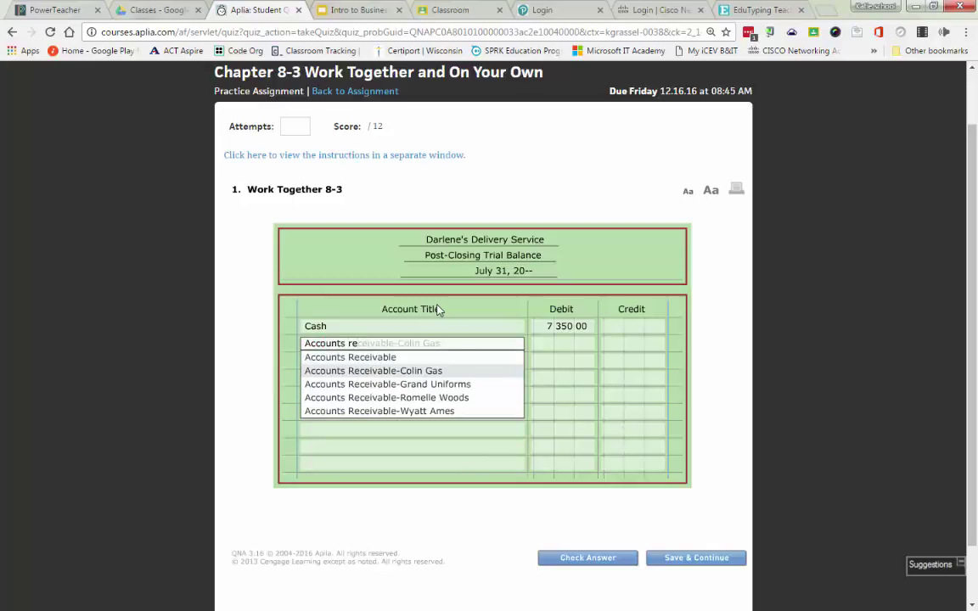
pyautogui.press('Down')
pyautogui.press('Down')
pyautogui.press('Tab')
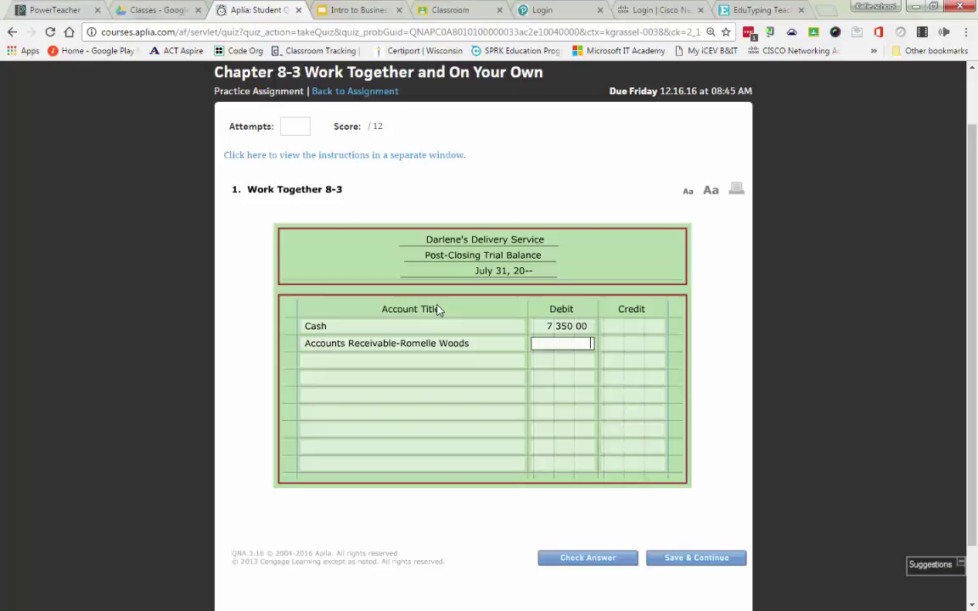
pyautogui.write('372')
pyautogui.press('Tab')
pyautogui.press('Tab')
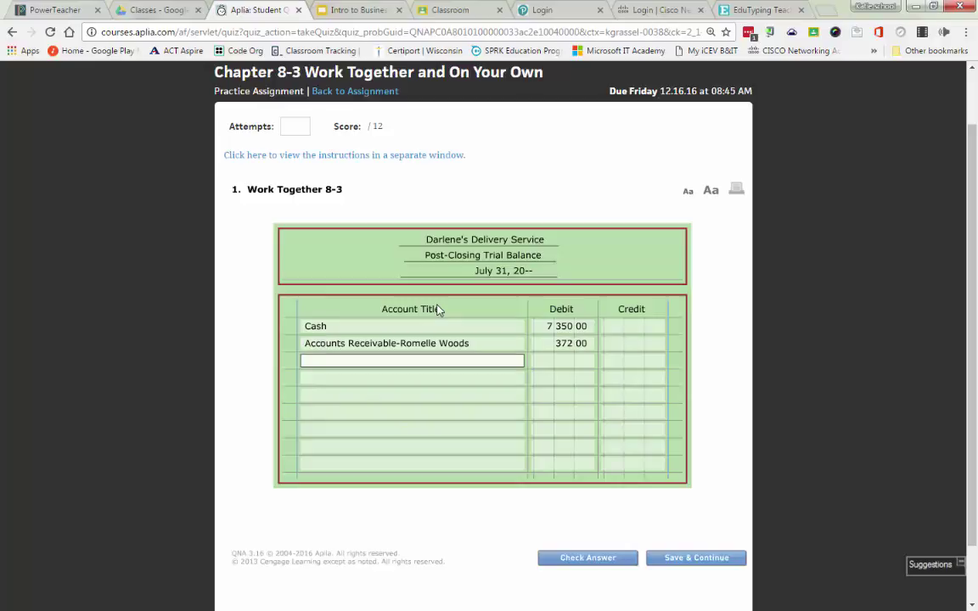
# Enter the second customer's Accounts Receivable account from the ledger in the third row with a debit balance of 88.
pyautogui.write('Accou')
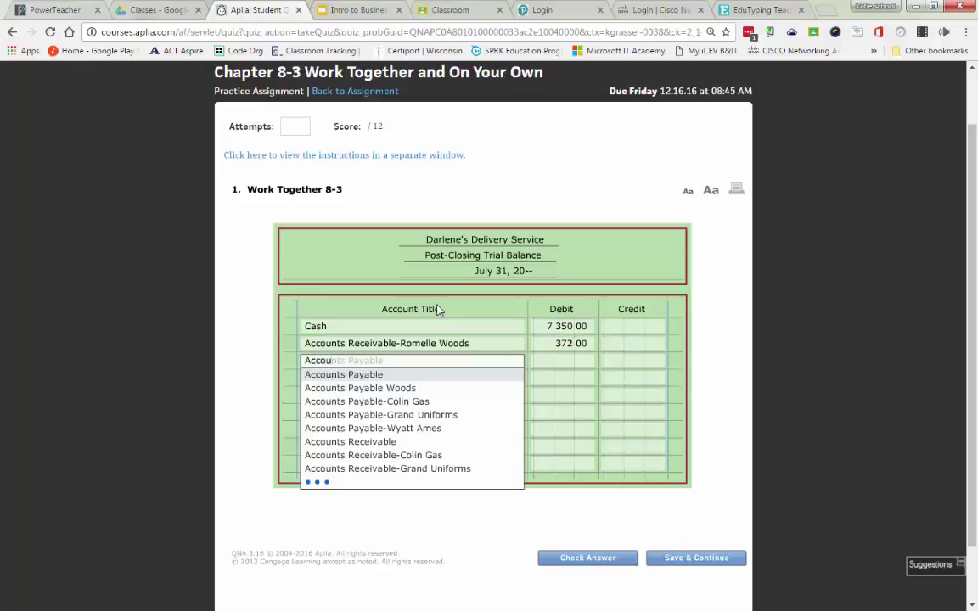
pyautogui.write('nts re')
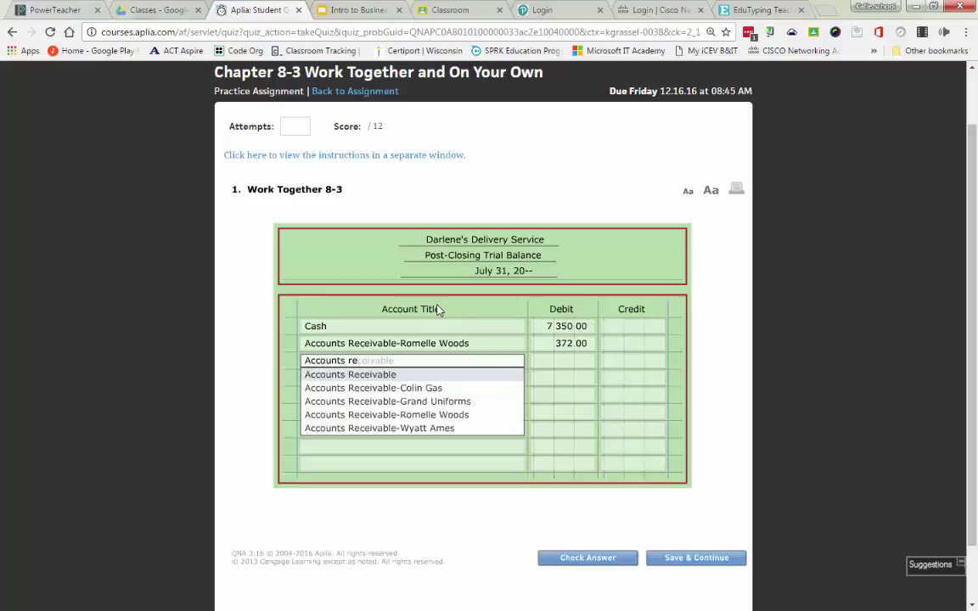
pyautogui.press('Down')
pyautogui.press('Down')
pyautogui.press('Down')
pyautogui.press('Down')
pyautogui.press('Tab')
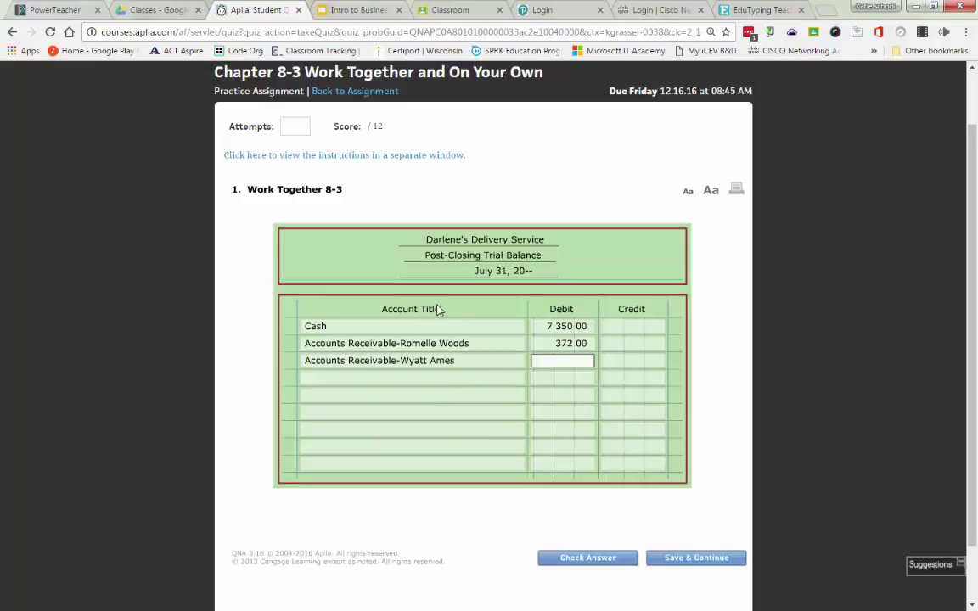
pyautogui.write('88')
pyautogui.press('Tab')
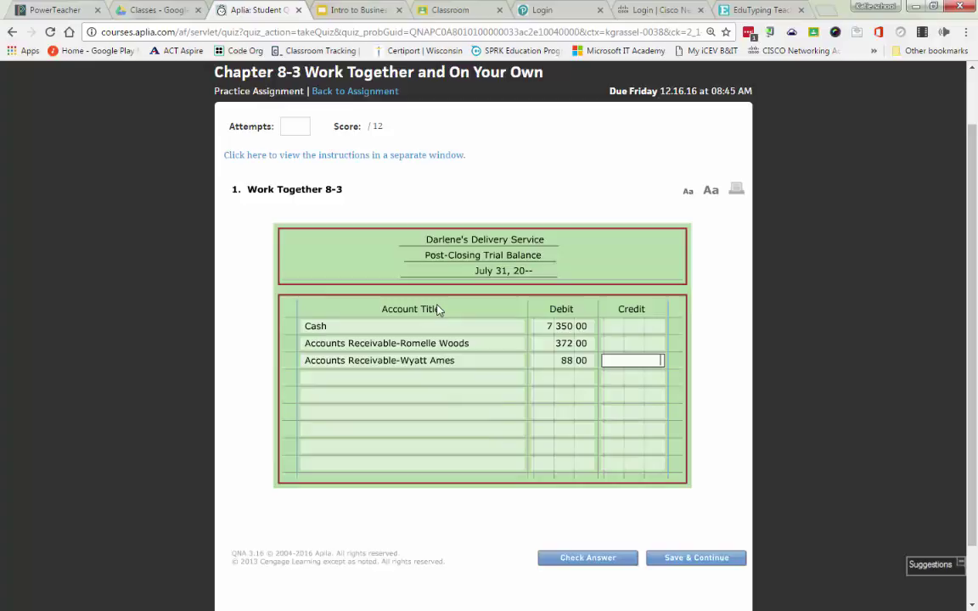
pyautogui.press('Tab')
# Enter Supplies as the fourth account title with a debit balance of 250.
pyautogui.write('supplie')
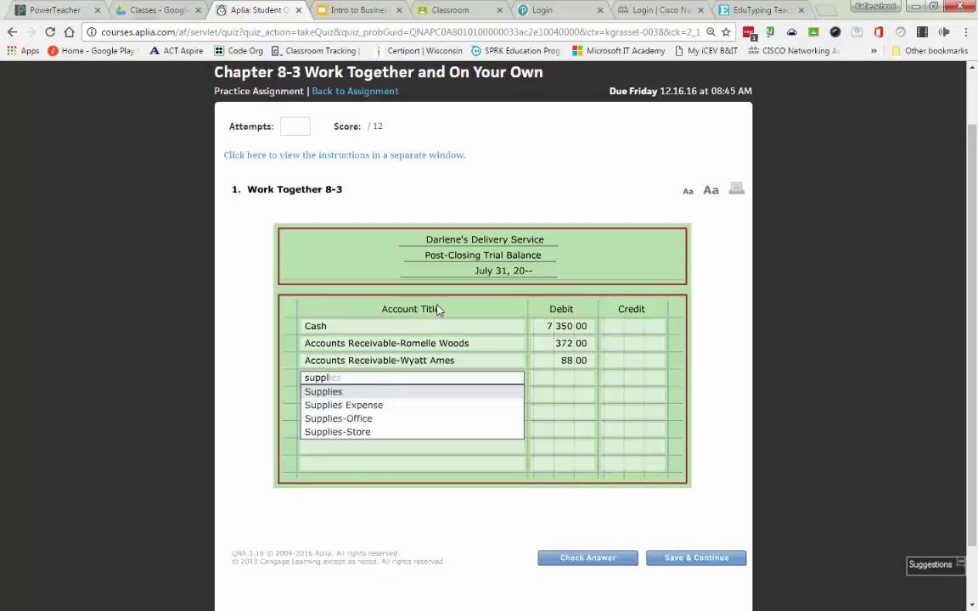
pyautogui.write('s')
pyautogui.press('Tab')
pyautogui.write('250')
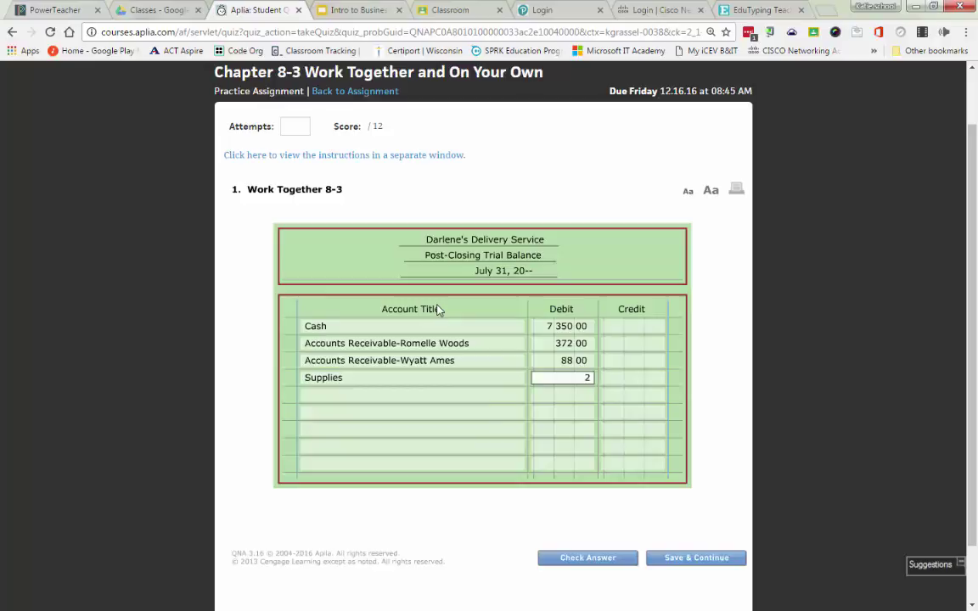
pyautogui.press('Tab')
pyautogui.press('Tab')
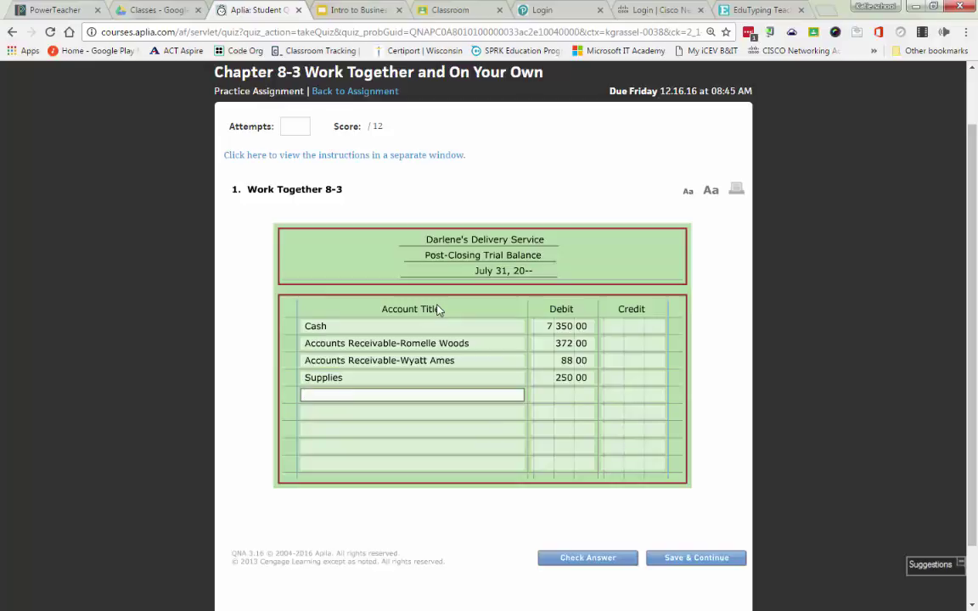
# Enter Prepaid Insurance as the fifth account title with a debit balance of 900.
pyautogui.write('Prep')
pyautogui.press('Down')
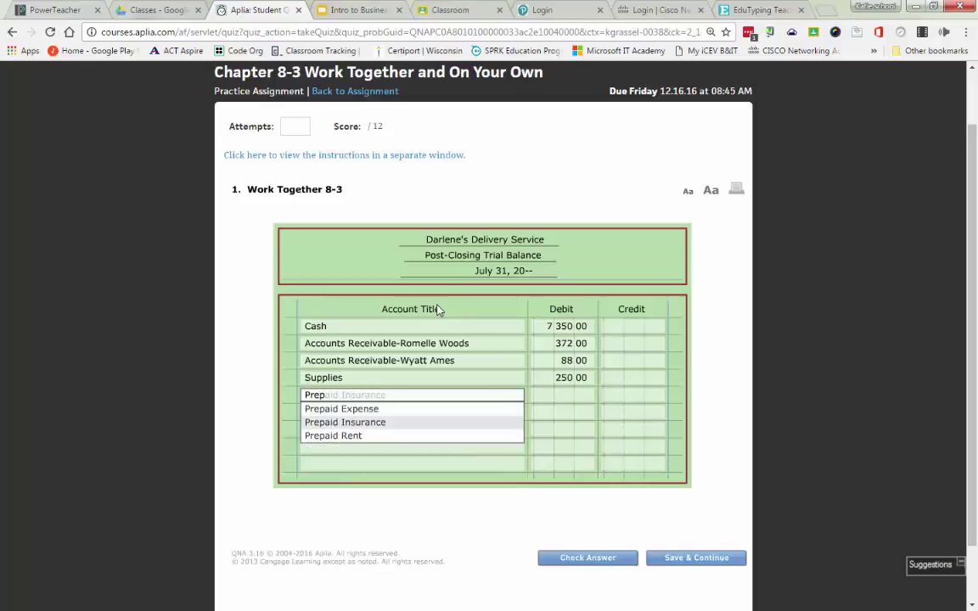
pyautogui.press('Tab')
pyautogui.write('900')
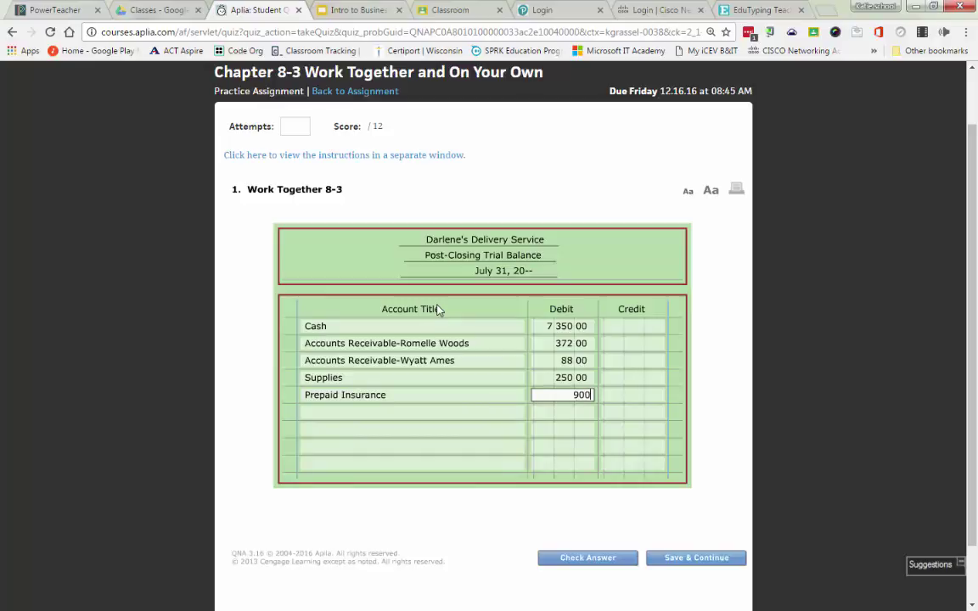
pyautogui.press('Tab')
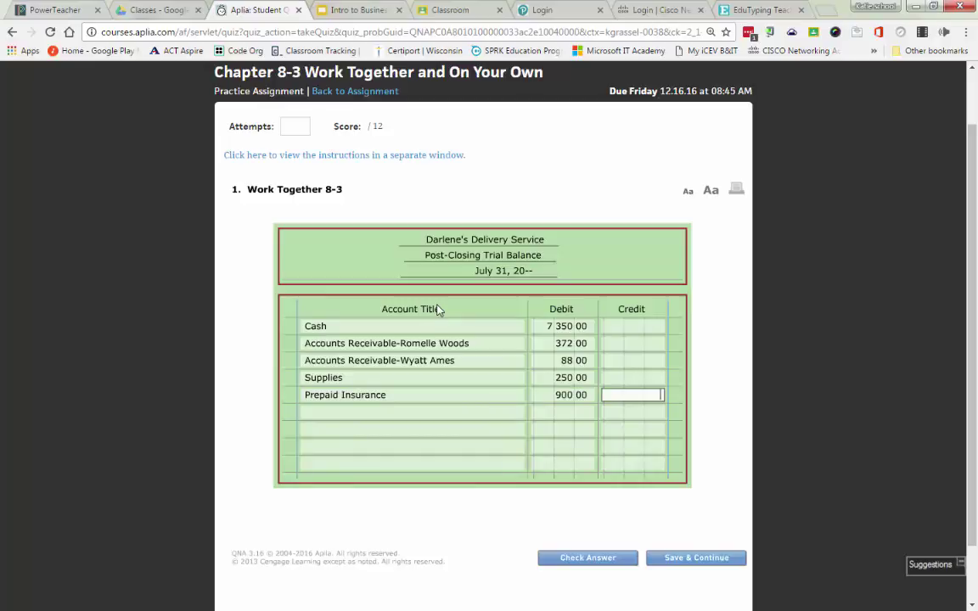
pyautogui.press('Tab')
# Enter Accounts Payable-Colin Gas as the sixth account title with a credit balance of 975.
pyautogui.write('Acccount')
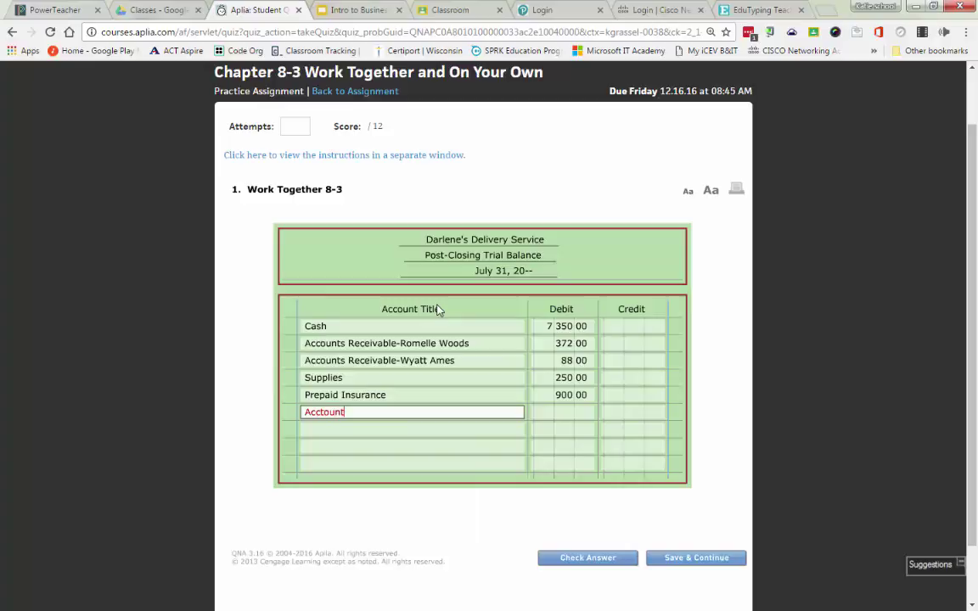
pyautogui.press('BackSpace')
pyautogui.press('BackSpace')
pyautogui.press('BackSpace')
pyautogui.press('BackSpace')
pyautogui.press('BackSpace')
pyautogui.write('ounts')
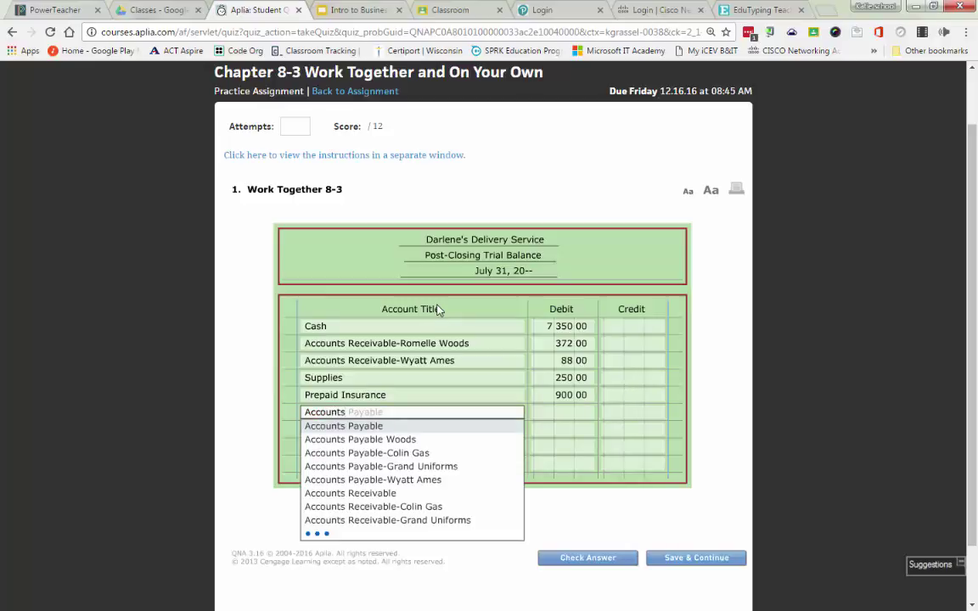
pyautogui.write(' payable')
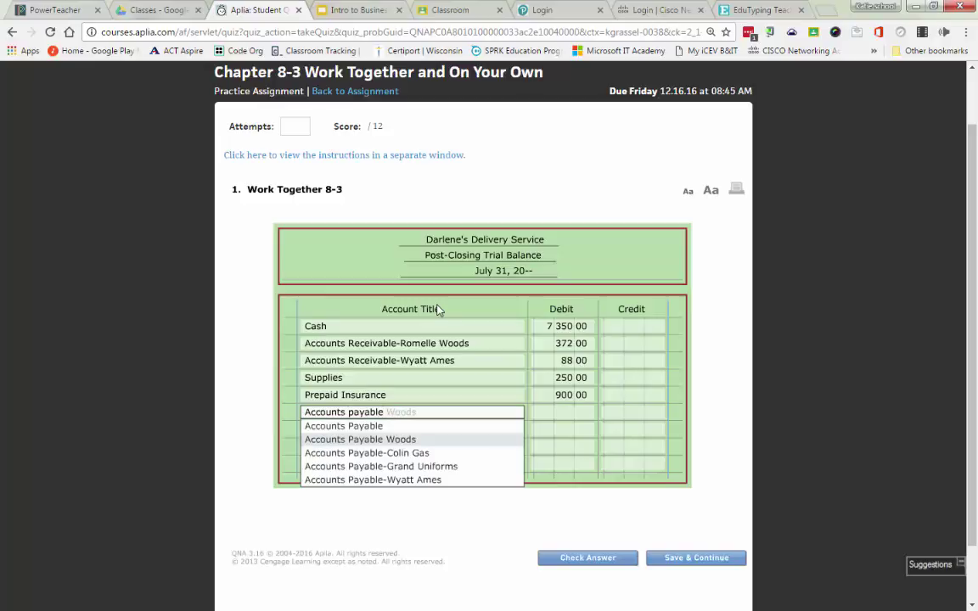
pyautogui.press('Down')
pyautogui.press('Tab')
pyautogui.press('Tab')
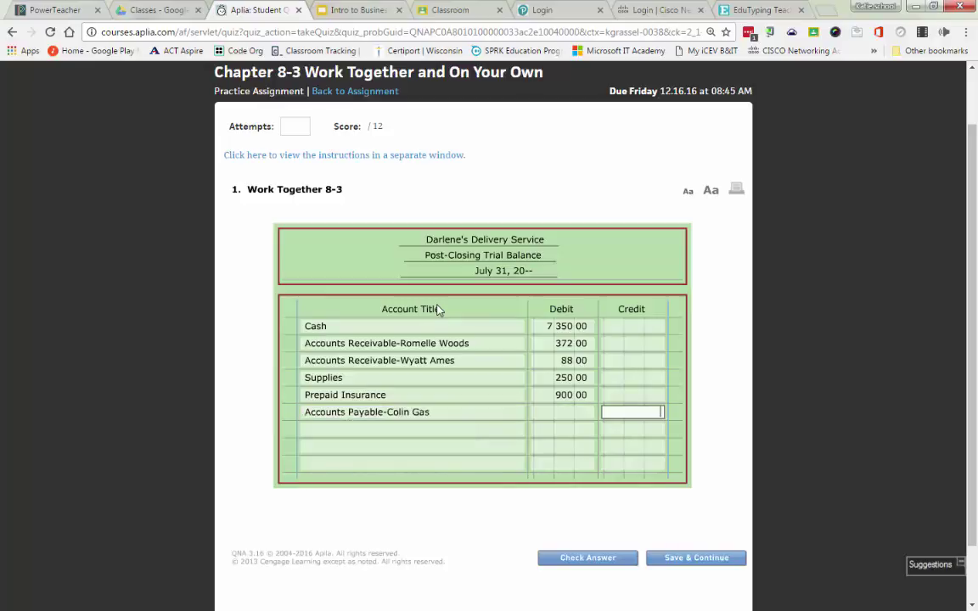
pyautogui.write('9')
pyautogui.write('7')
pyautogui.press('BackSpace')
pyautogui.press('Delete')
pyautogui.write('975')
pyautogui.press('Tab')
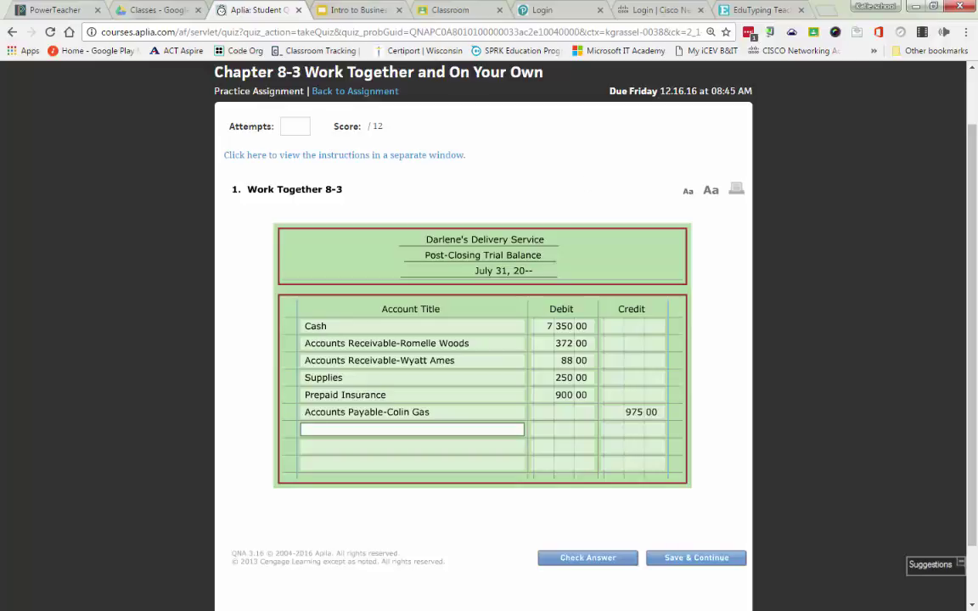
# Enter Accounts Payable-Grand Uniforms as the seventh account title with a credit balance of 212.
pyautogui.hotkey('alt', 'Tab')
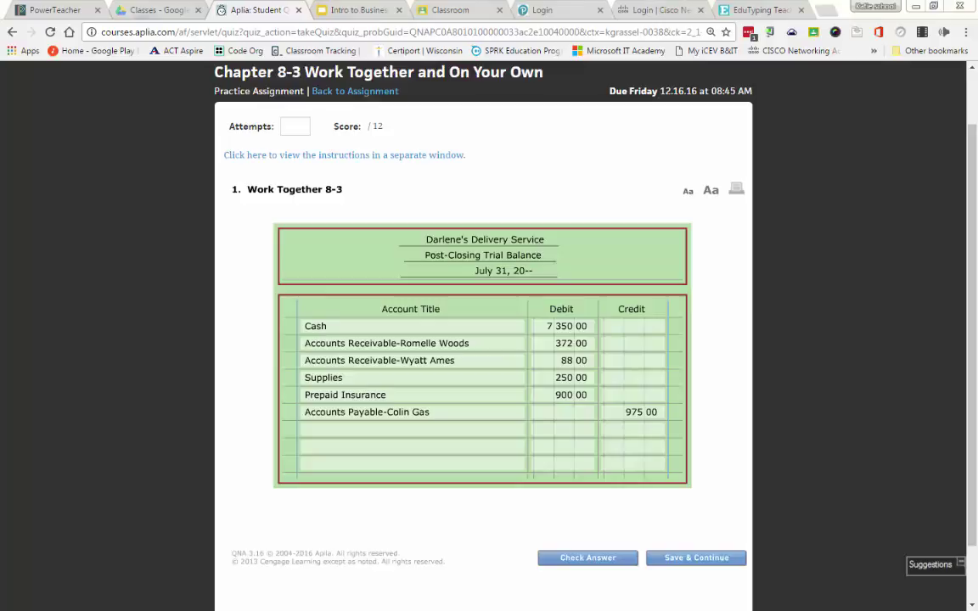
pyautogui.click(382, 429)
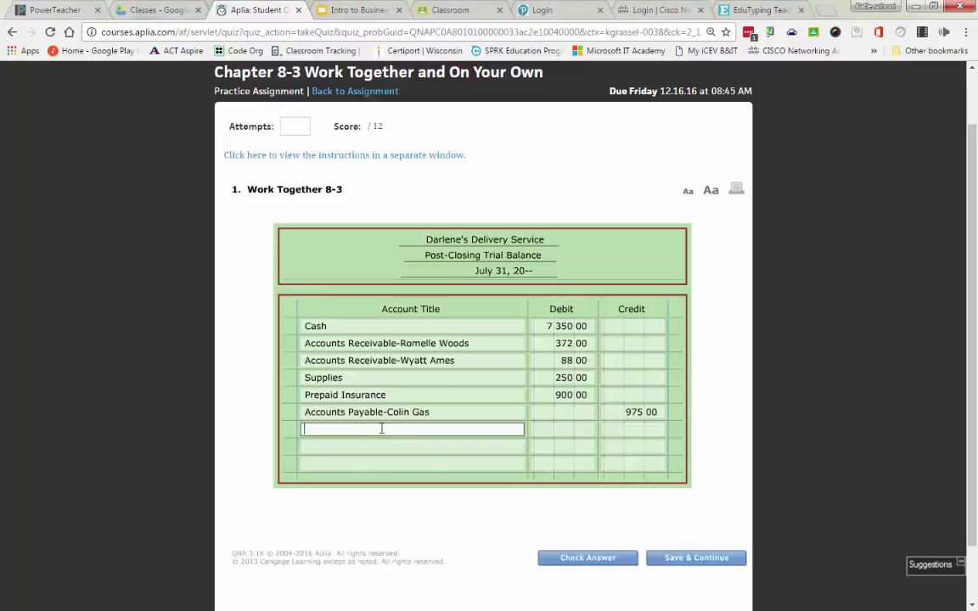
pyautogui.write('ac')
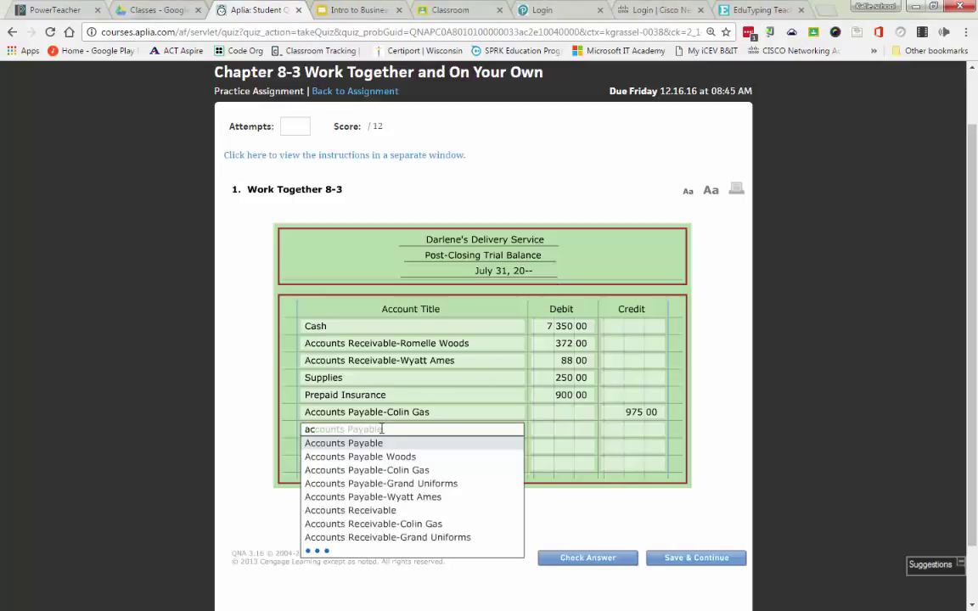
pyautogui.write('counts pay')
pyautogui.press('Down')
pyautogui.press('Down')
pyautogui.press('Down')
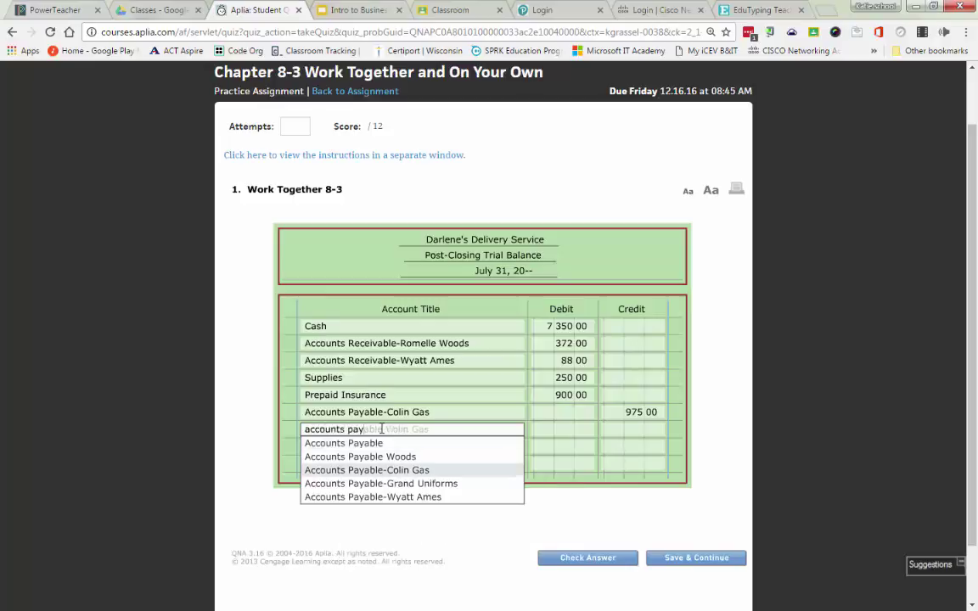
pyautogui.press('Tab')
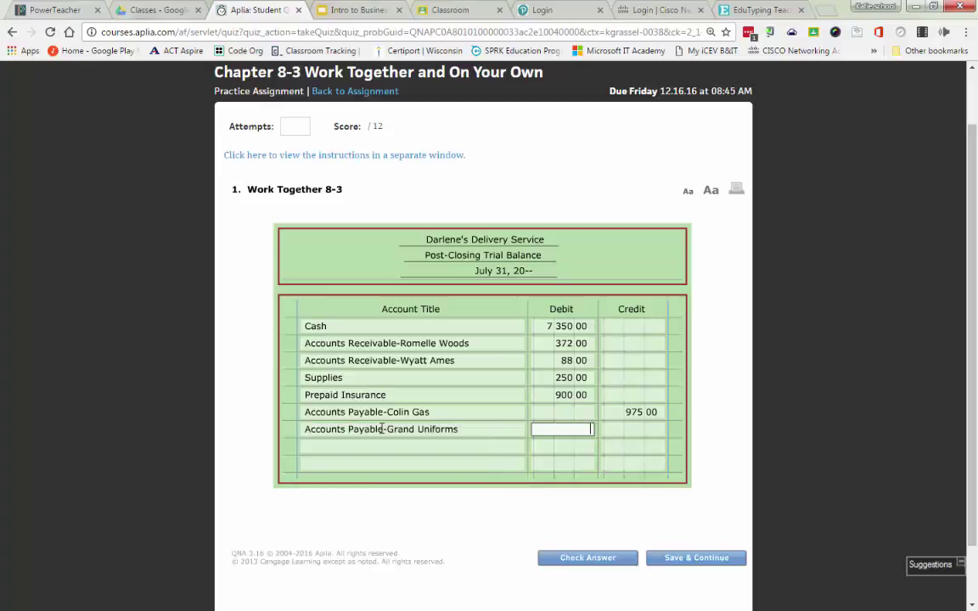
pyautogui.press('Tab')
pyautogui.write('212')
pyautogui.press('Tab')
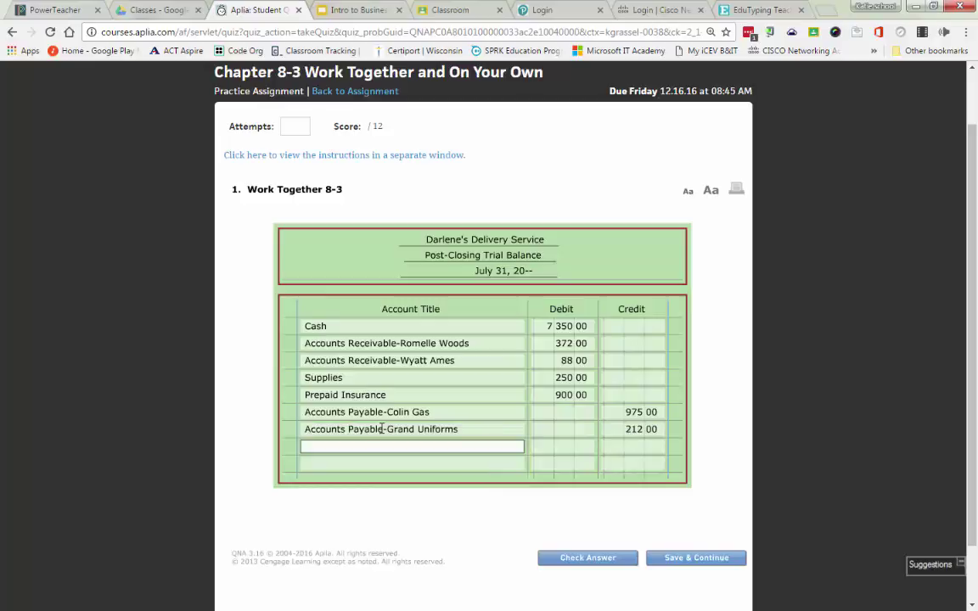
# Enter the owner's Capital account as the eighth account title with a credit balance of 7773.
pyautogui.write('Dar')
pyautogui.press('Tab')
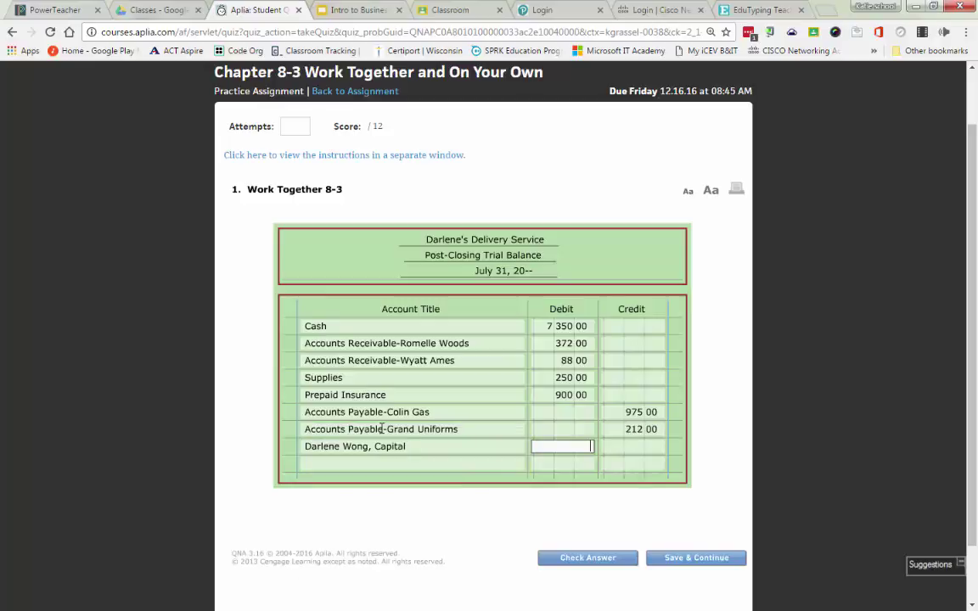
pyautogui.press('Tab')
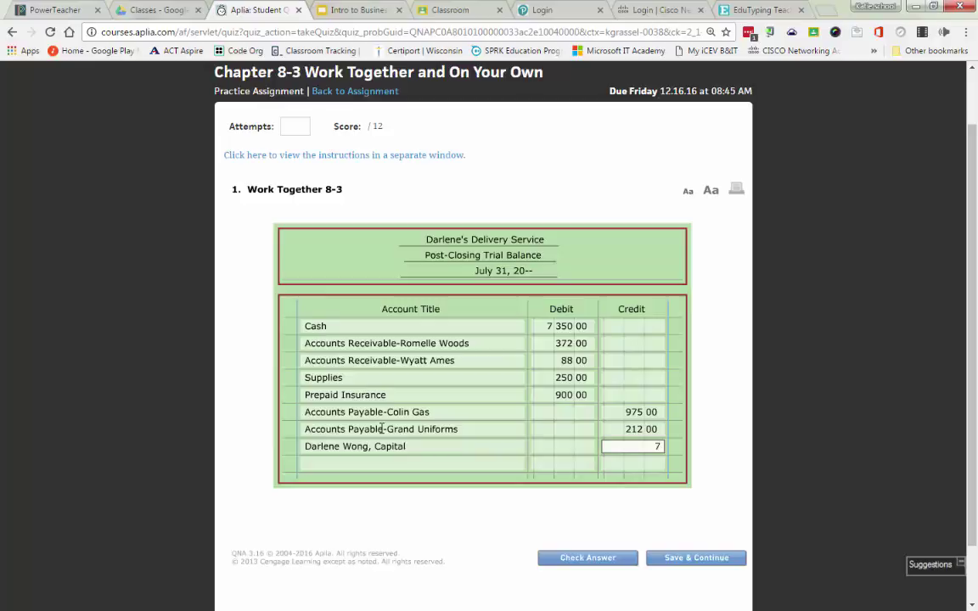
pyautogui.write('7773')
pyautogui.press('Tab')
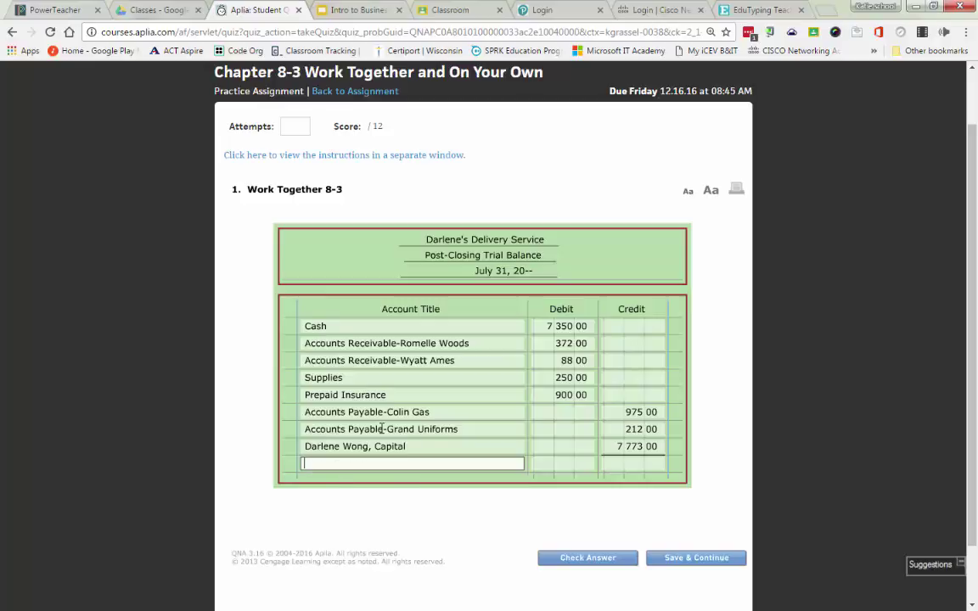
# Add a Totals row at the end of the trial balance with 8960 in both the Credit and Debit columns.
pyautogui.write('Totals')
pyautogui.press('Tab')
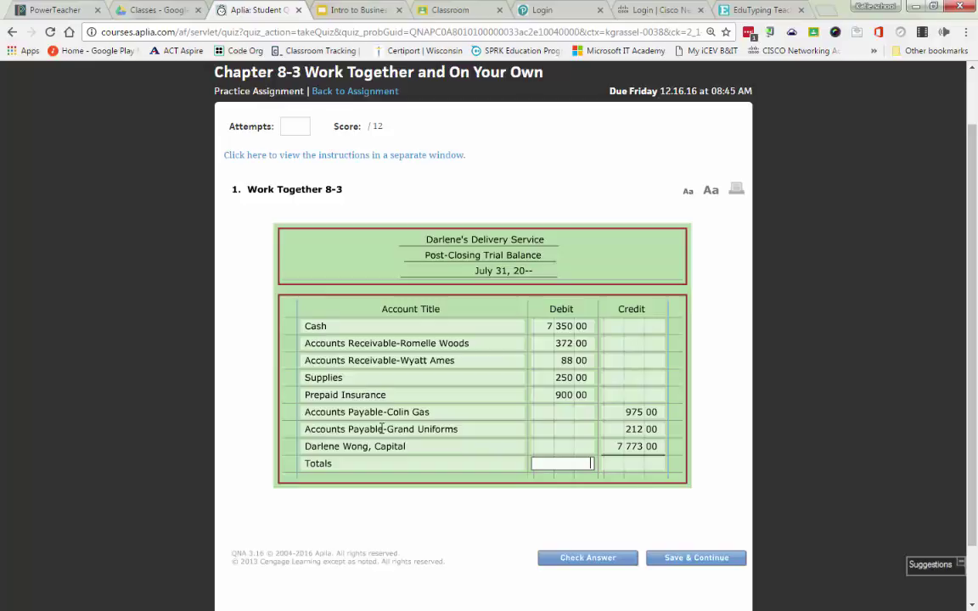
pyautogui.click(618, 467)
pyautogui.write('8960')
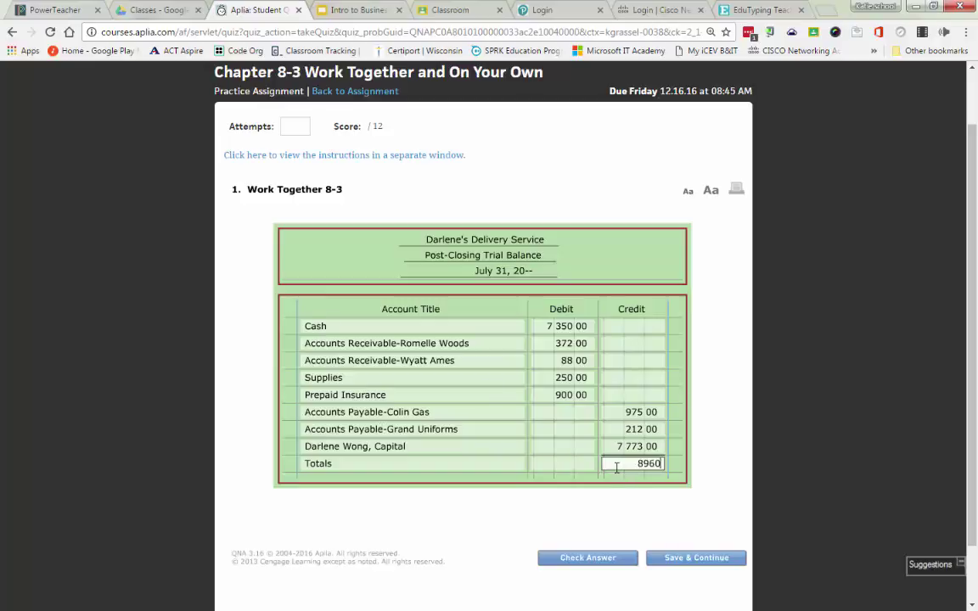
pyautogui.click(563, 466)
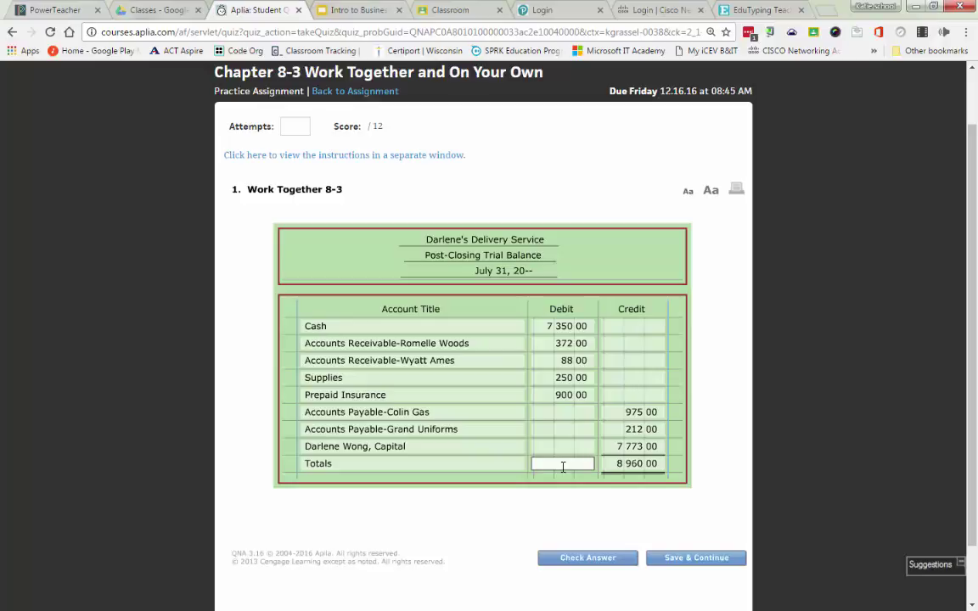
pyautogui.write('8960')
pyautogui.press('Tab')
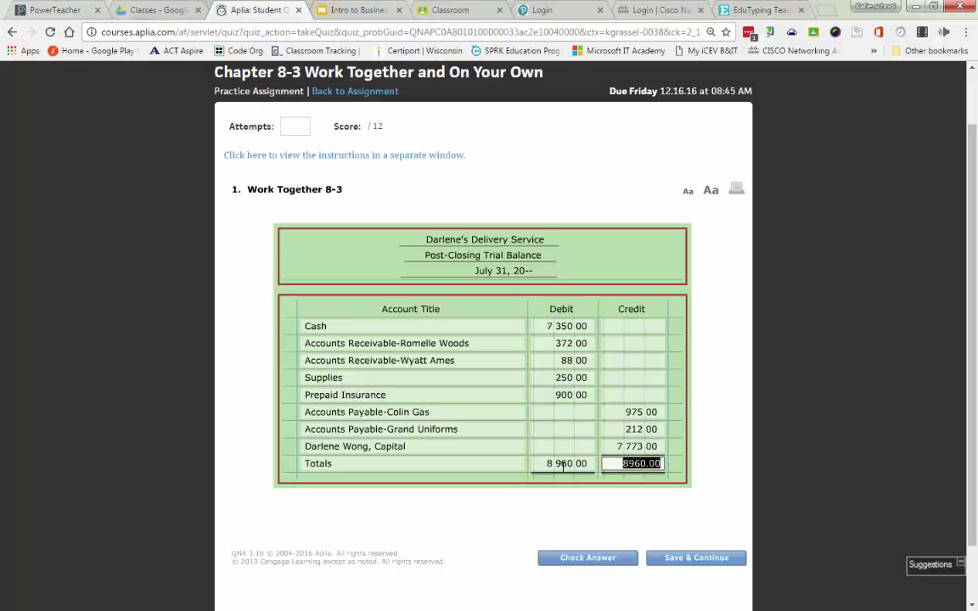